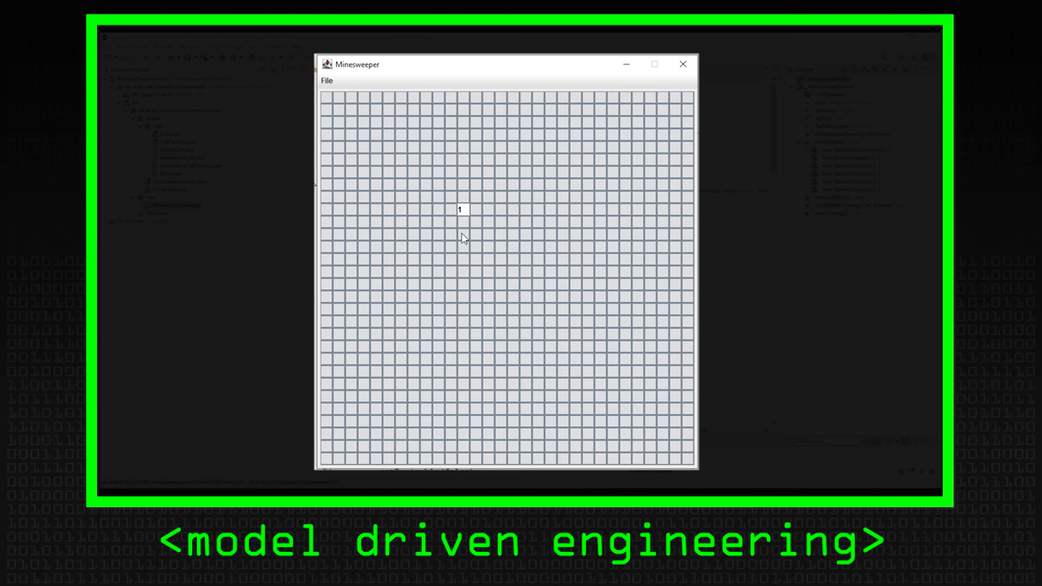
# Uncover a region of the running Minesweeper board, revealing numbered and blank cells.
pyautogui.click(537, 323)
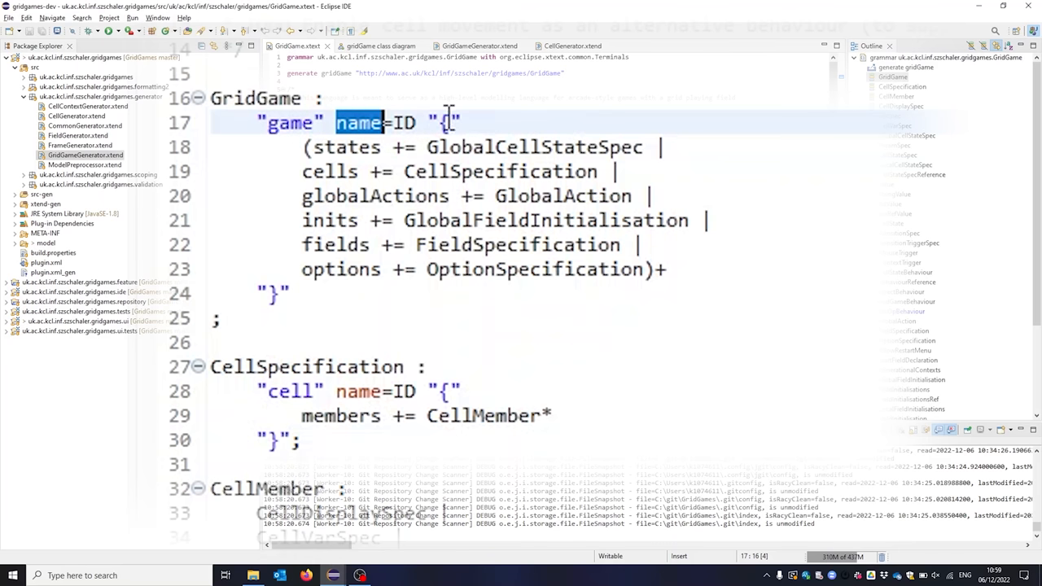
# Walk through the game rule's states, cells, inits and options lines in GridGame.xtext.
pyautogui.click(280, 295)
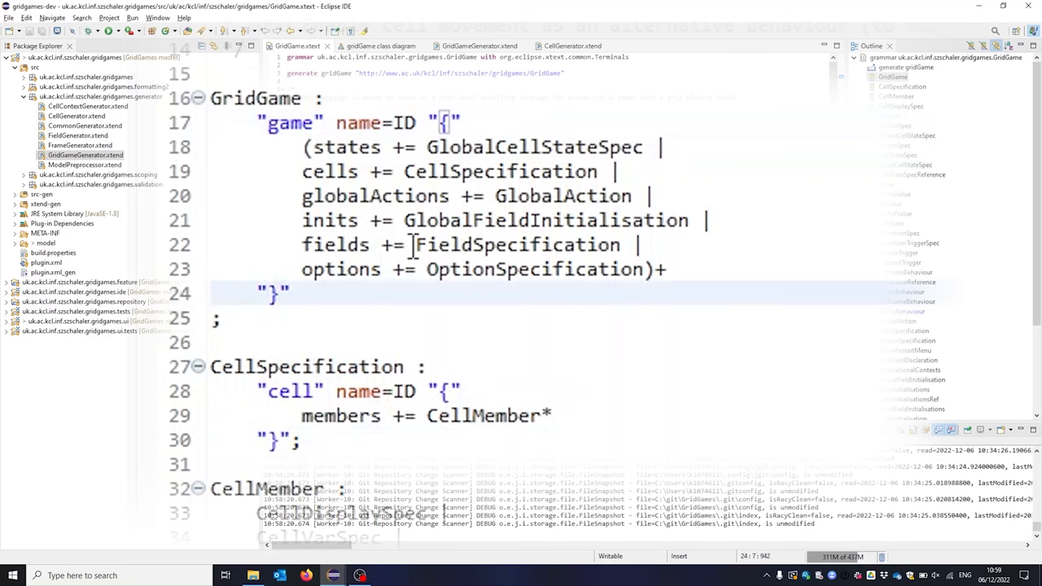
pyautogui.click(364, 151)
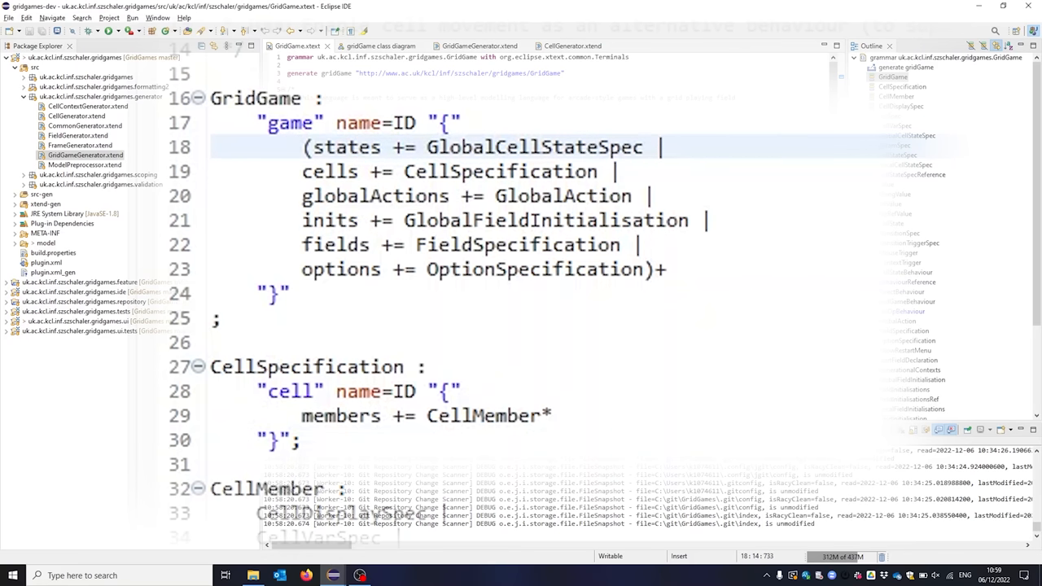
pyautogui.click(373, 172)
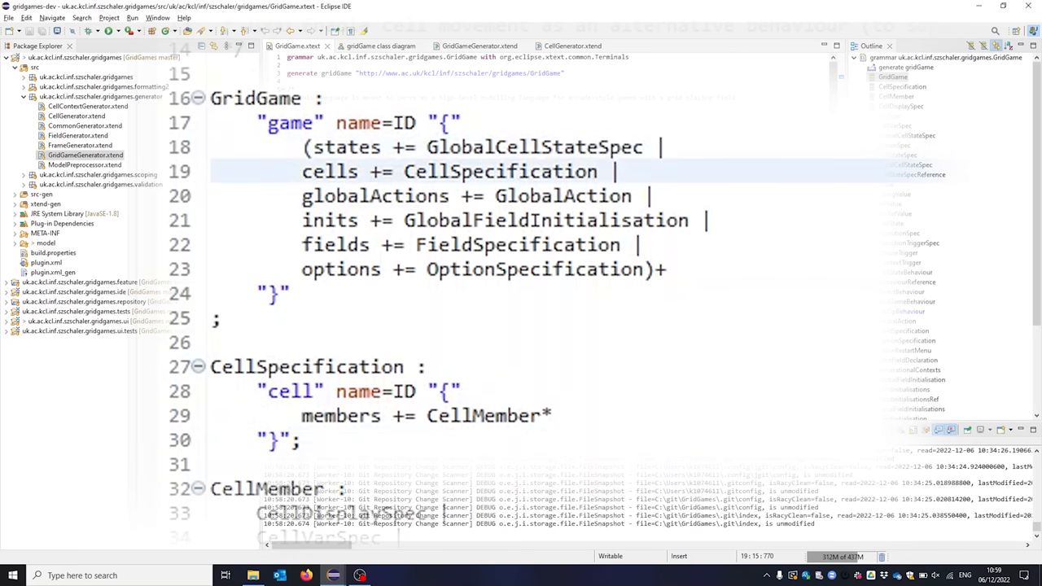
pyautogui.click(373, 197)
pyautogui.click(373, 221)
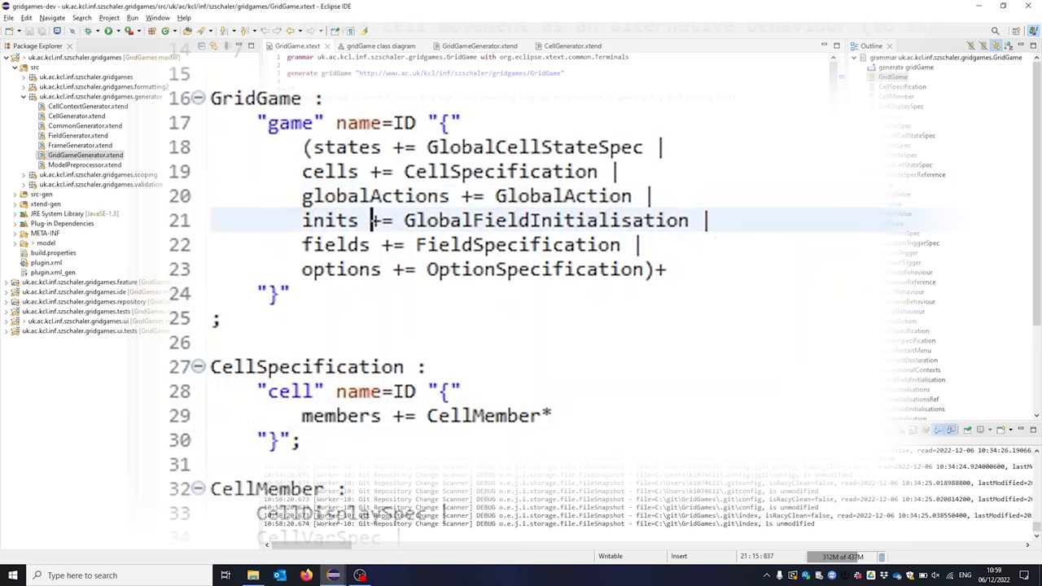
pyautogui.click(373, 245)
pyautogui.click(372, 270)
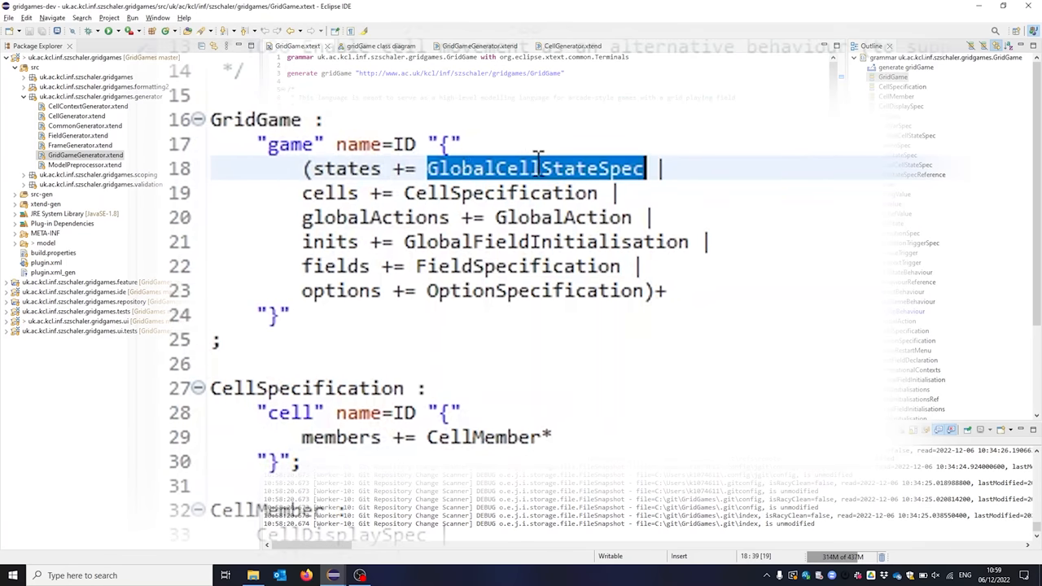
# Jump to the GlobalCellStateSpec rule definition from the game rule's states entry.
pyautogui.keyDown('ctrl'); pyautogui.click(537, 168); pyautogui.keyUp('ctrl')
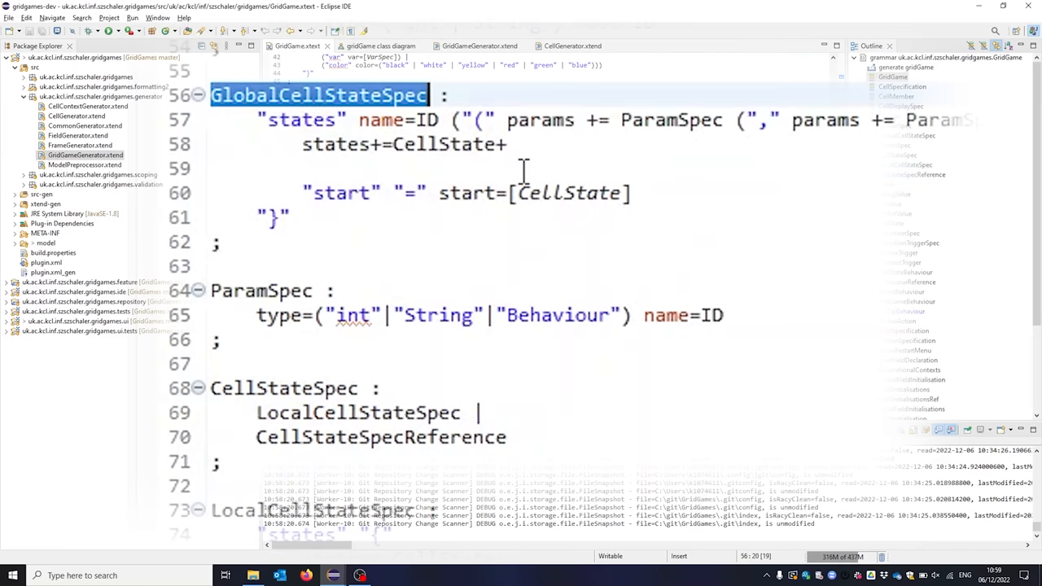
pyautogui.click(234, 138)
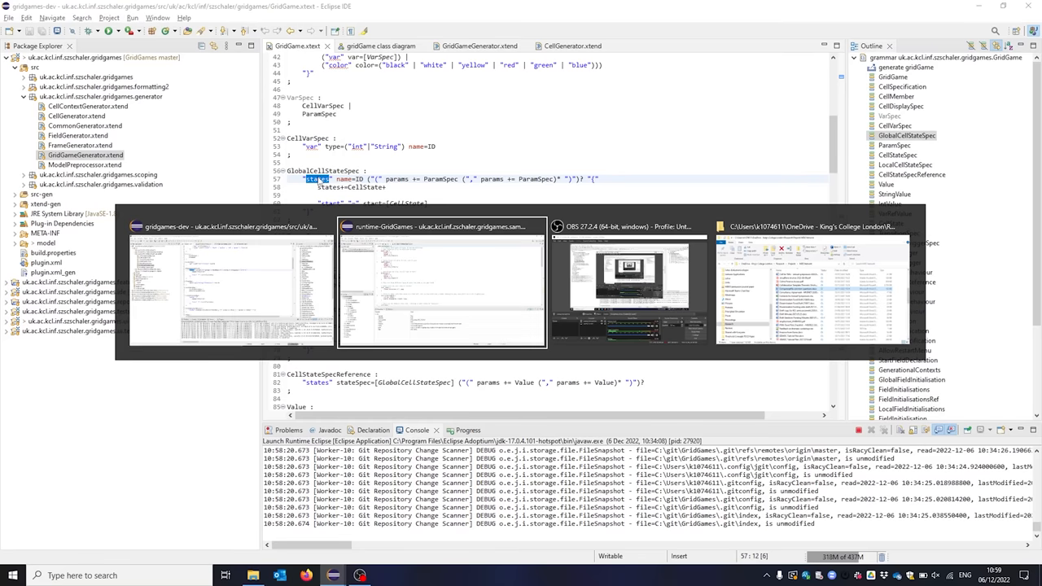
pyautogui.hotkey('alt', 'Tab')
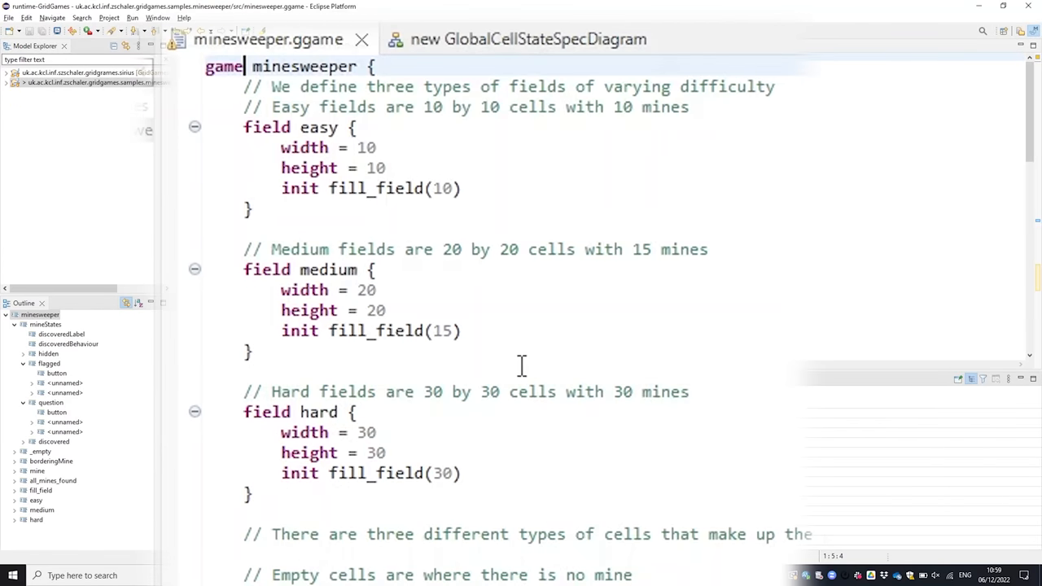
pyautogui.scroll(-4, 620, 544)
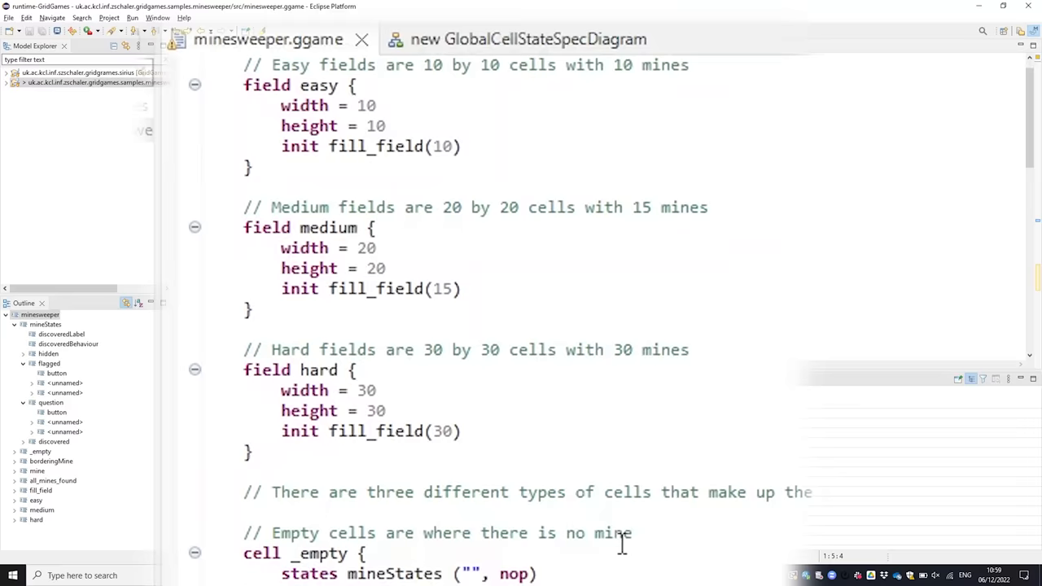
pyautogui.scroll(-4, 620, 544)
pyautogui.scroll(-4, 620, 544)
pyautogui.scroll(-3, 620, 543)
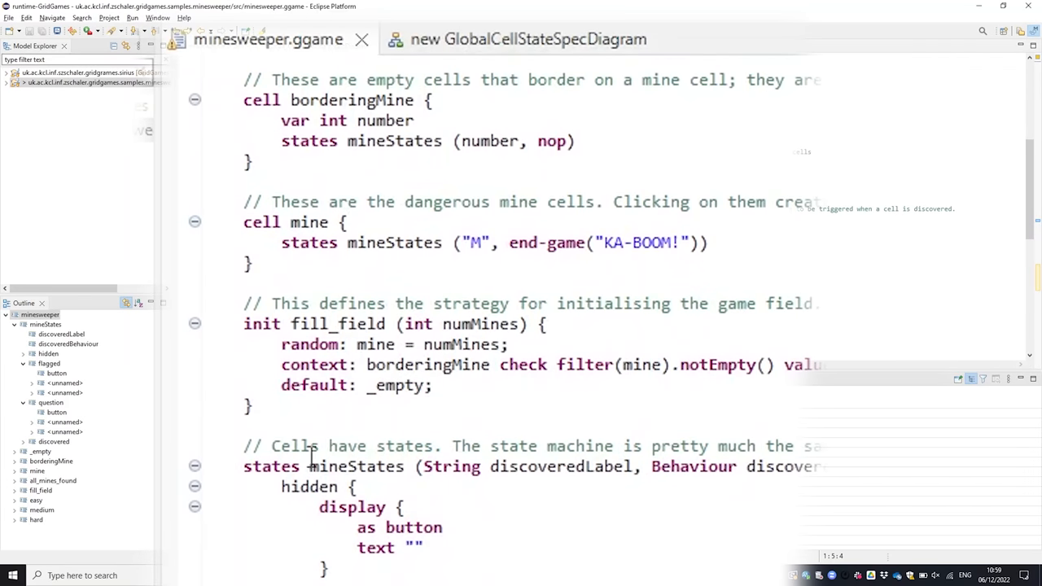
pyautogui.click(279, 450)
pyautogui.doubleClick(263, 469)
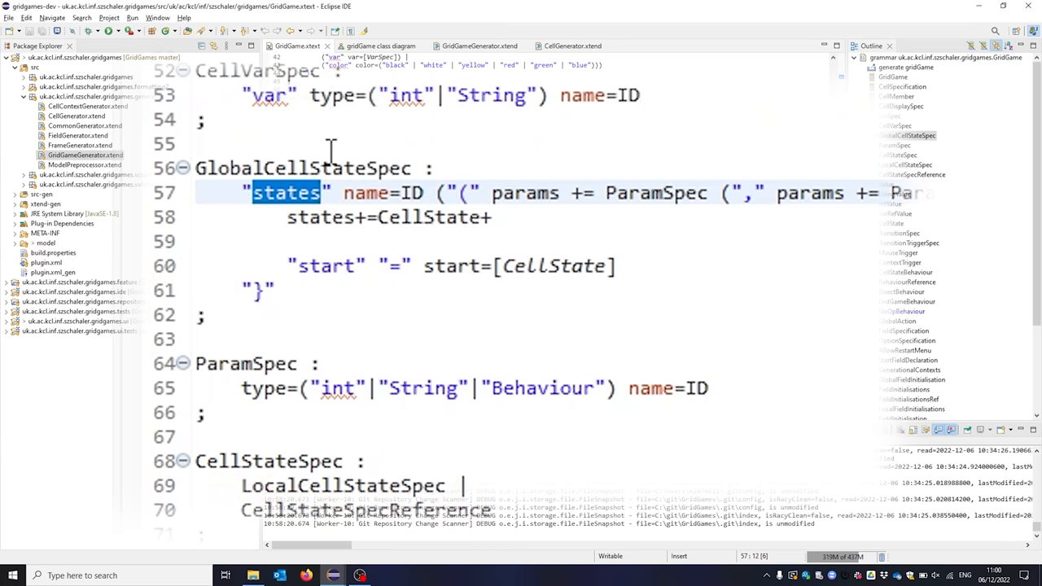
pyautogui.doubleClick(328, 168)
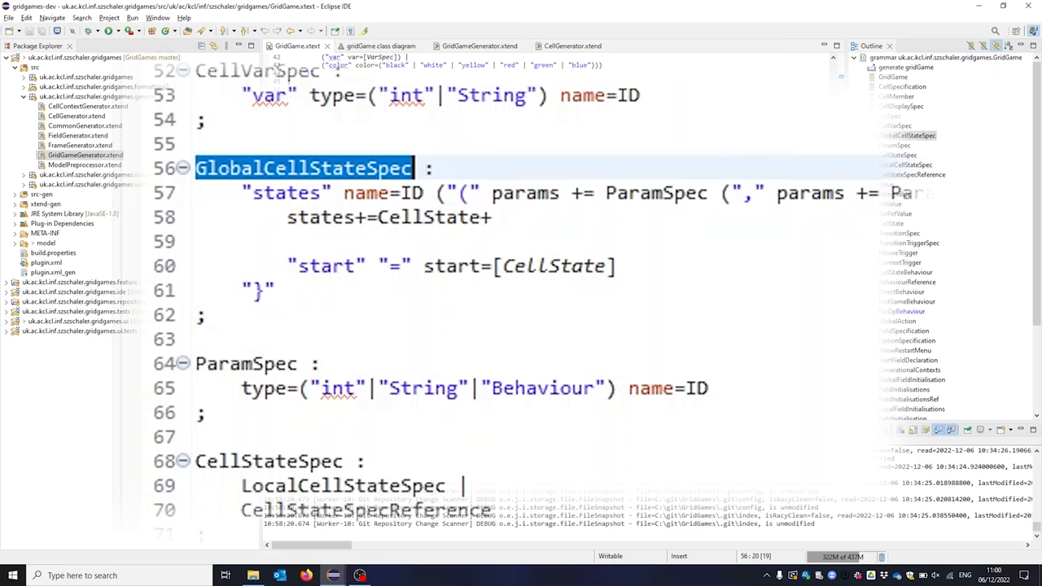
pyautogui.doubleClick(458, 218)
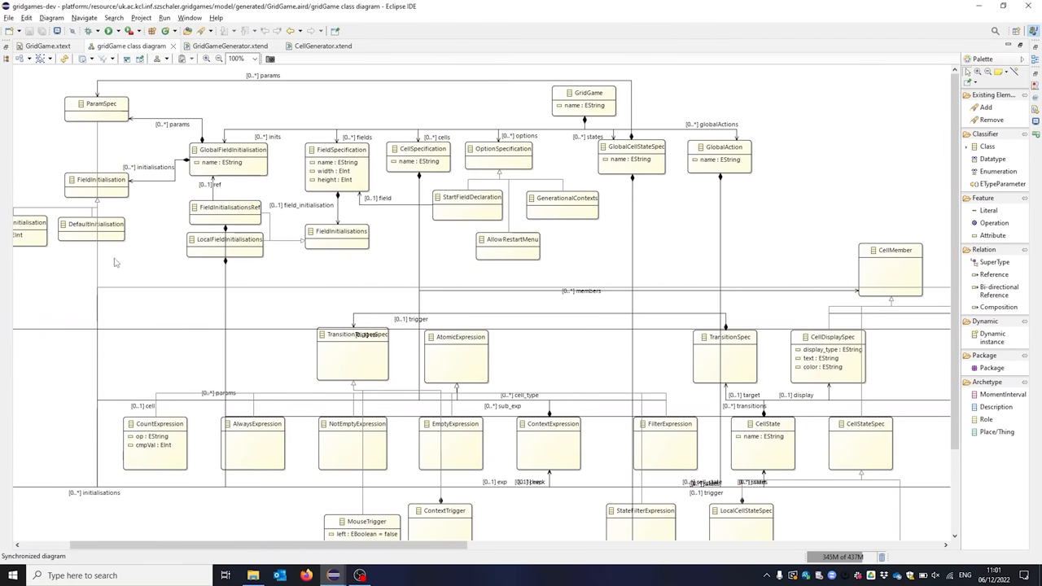
pyautogui.hscroll(-3, 116, 263)
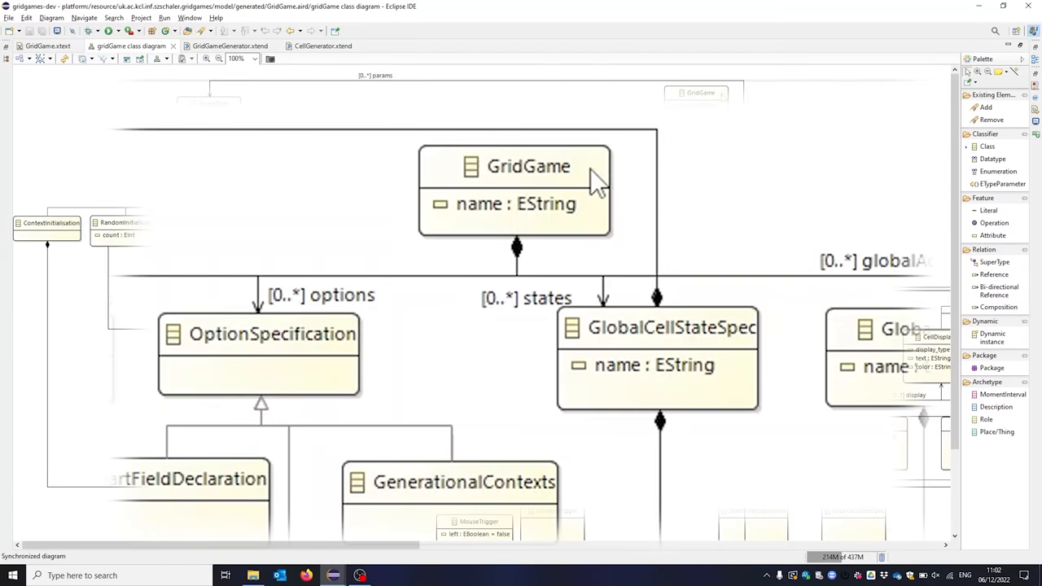
pyautogui.click(591, 168)
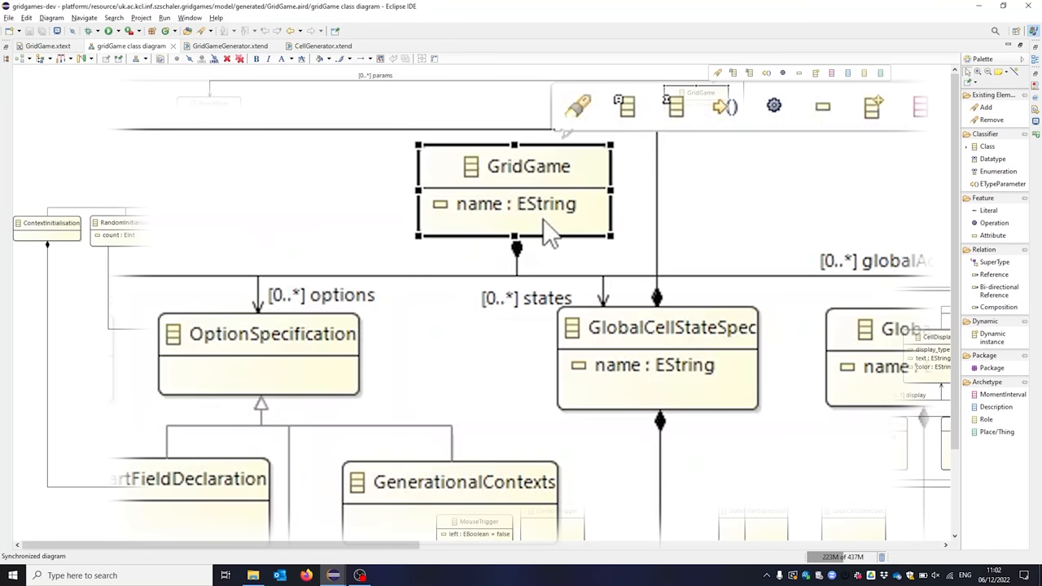
pyautogui.click(489, 278)
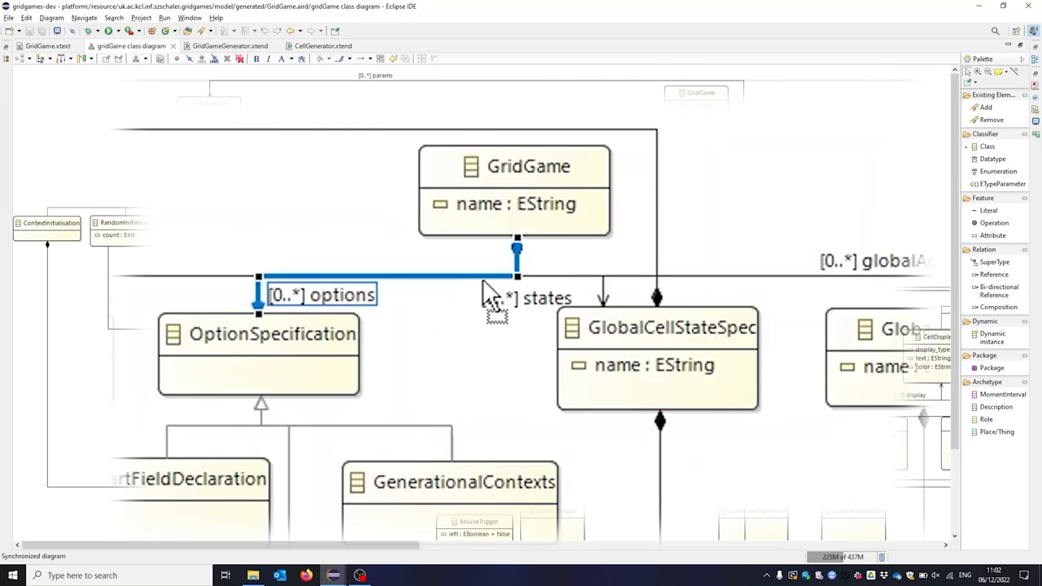
pyautogui.click(135, 277)
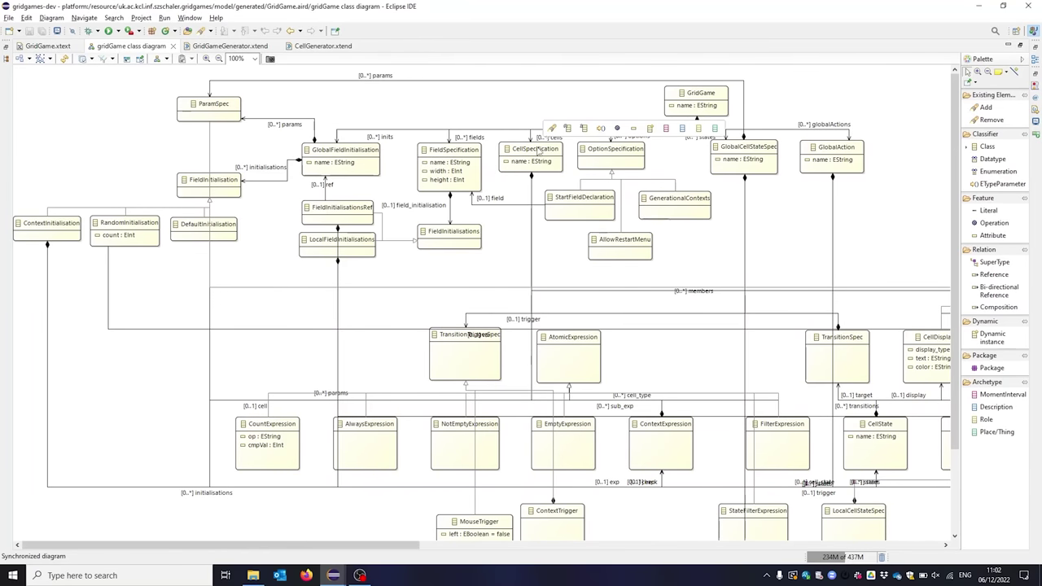
pyautogui.click(537, 151)
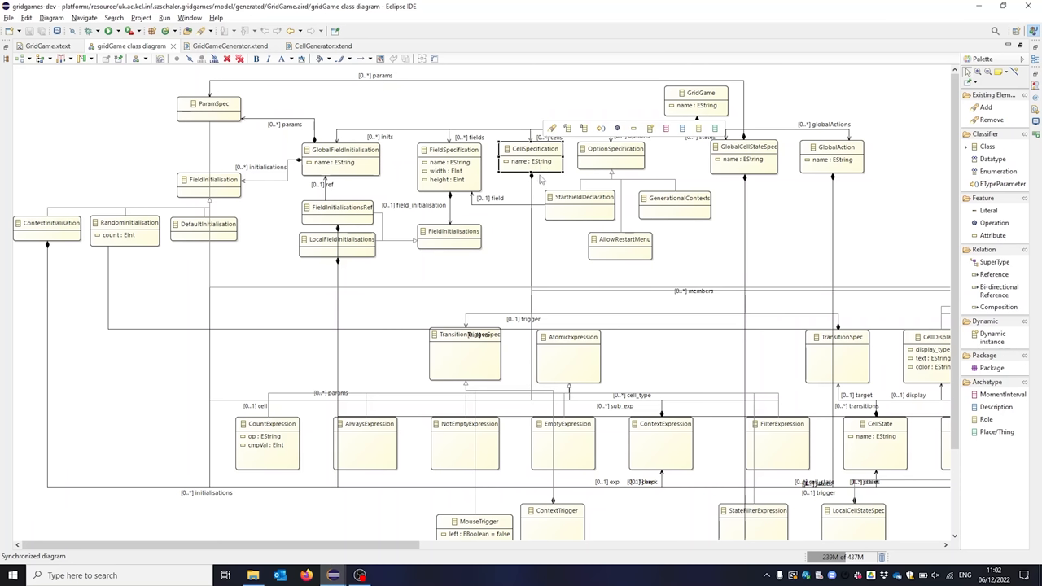
pyautogui.click(532, 190)
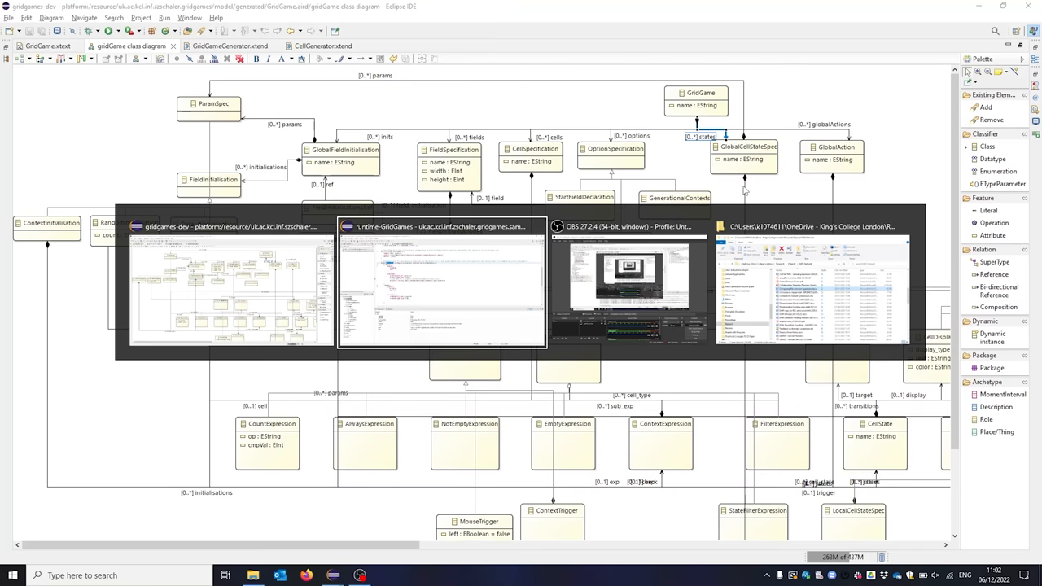
pyautogui.hotkey('alt', 'Tab')
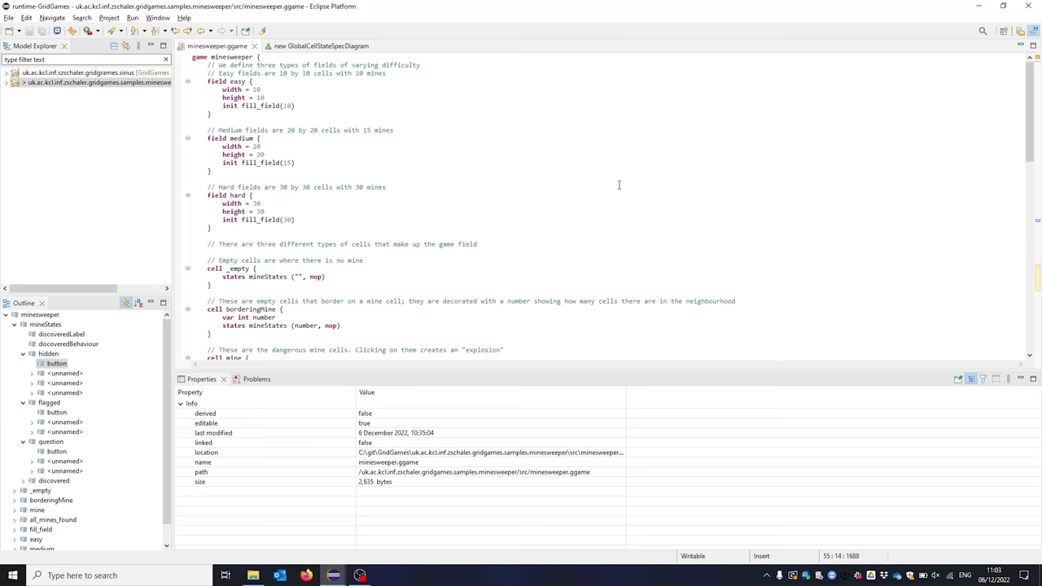
pyautogui.scroll(-5, 618, 186)
pyautogui.scroll(-5, 618, 186)
pyautogui.scroll(-5, 619, 186)
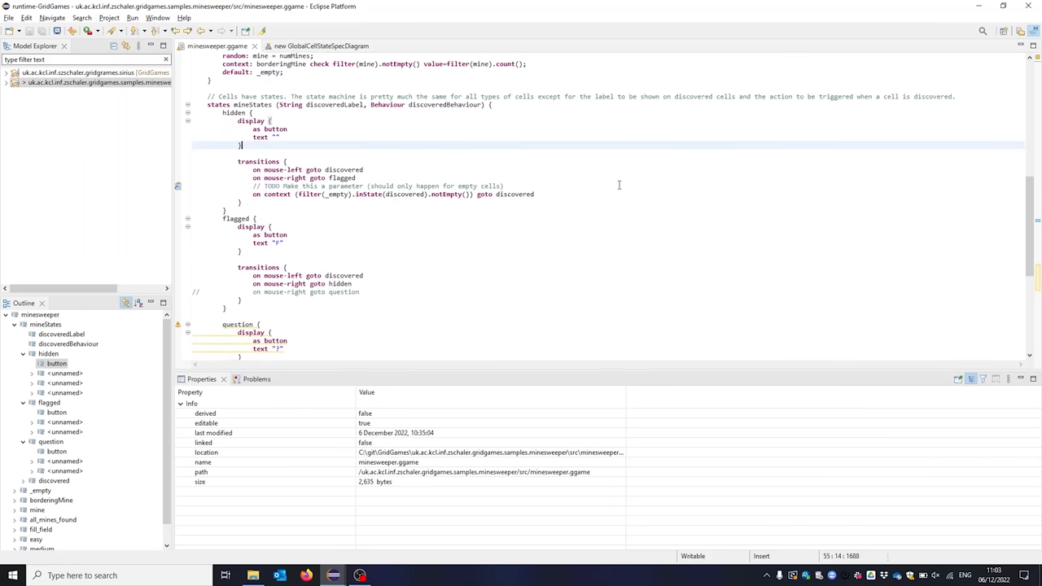
pyautogui.scroll(-5, 618, 186)
# Switch to the runtime workbench and locate the question state's display block in minesweeper.ggame.
pyautogui.click(239, 136)
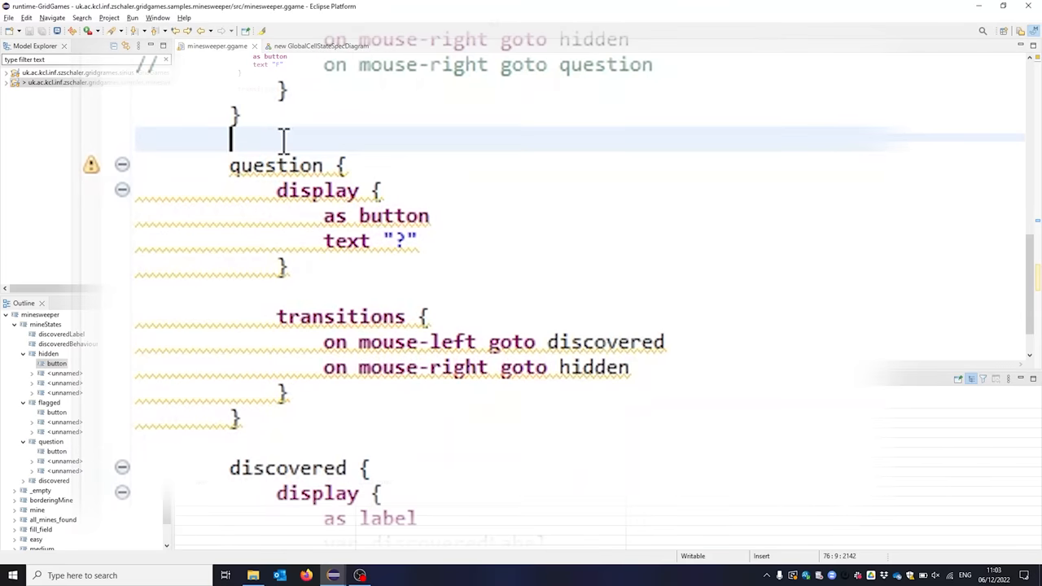
pyautogui.click(277, 190)
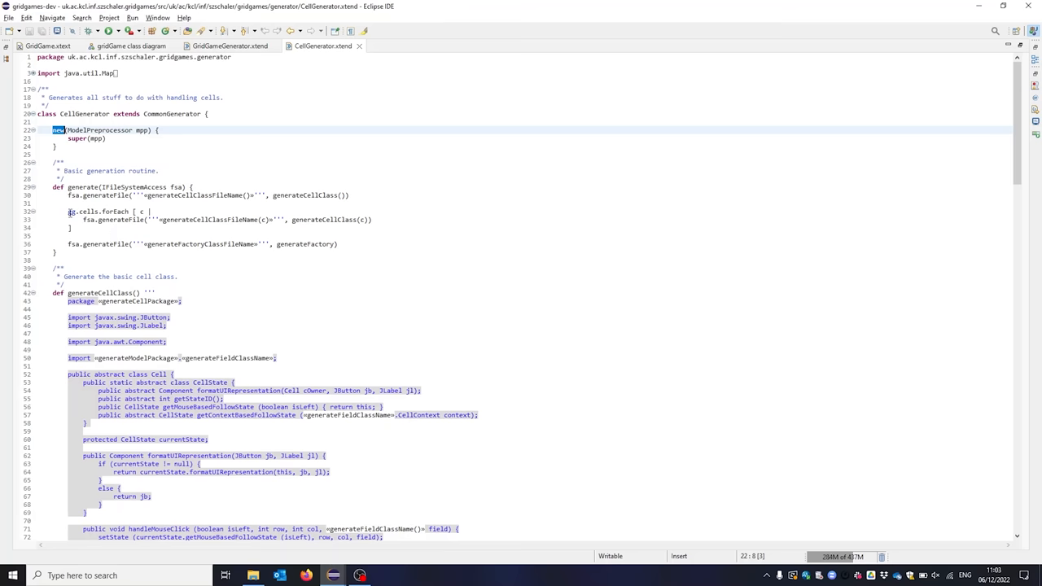
# Review the forEach loop in CellGenerator.xtend that generates a file and class per cell.
pyautogui.click(68, 212)
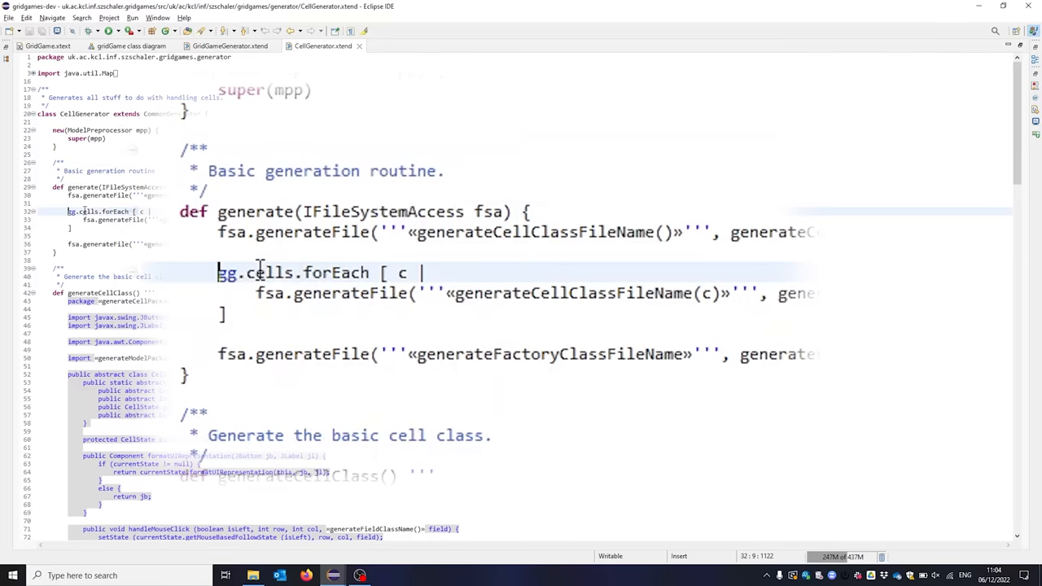
pyautogui.moveTo(92, 212)
pyautogui.doubleClick(313, 266)
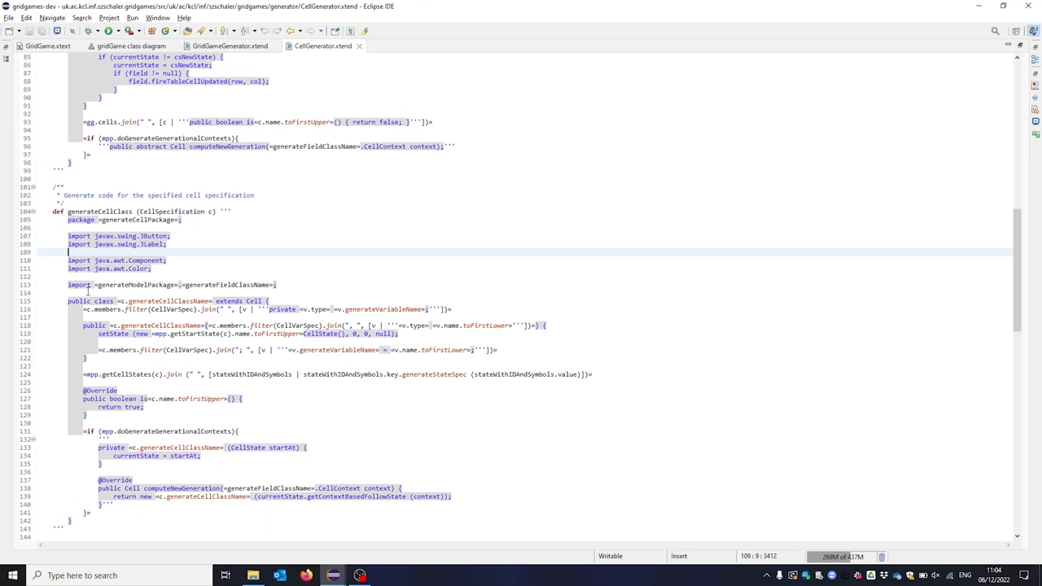
pyautogui.click(129, 303)
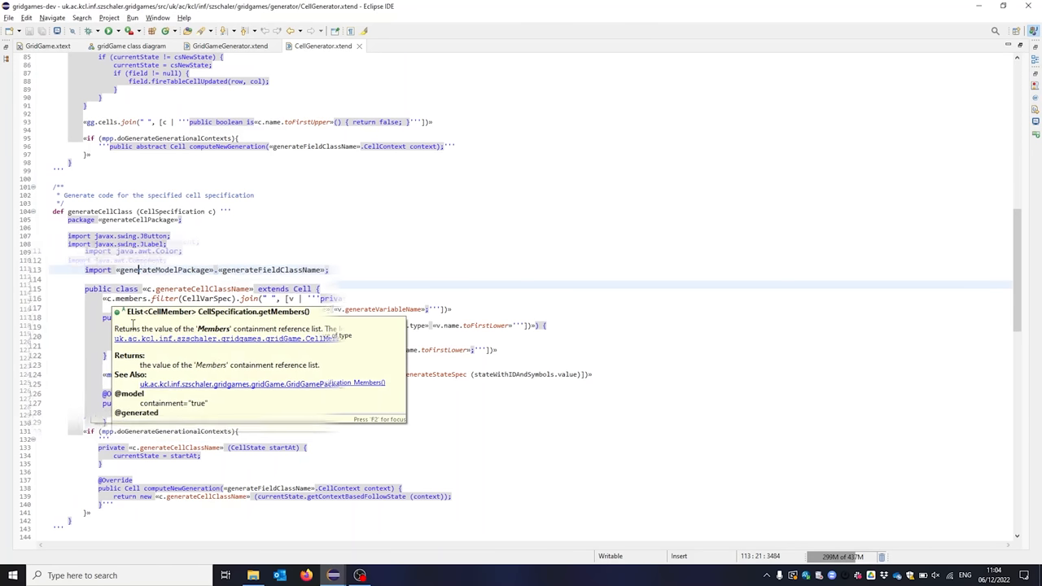
# Review the line filtering cell members by the CellVarSpec type.
pyautogui.click(92, 309)
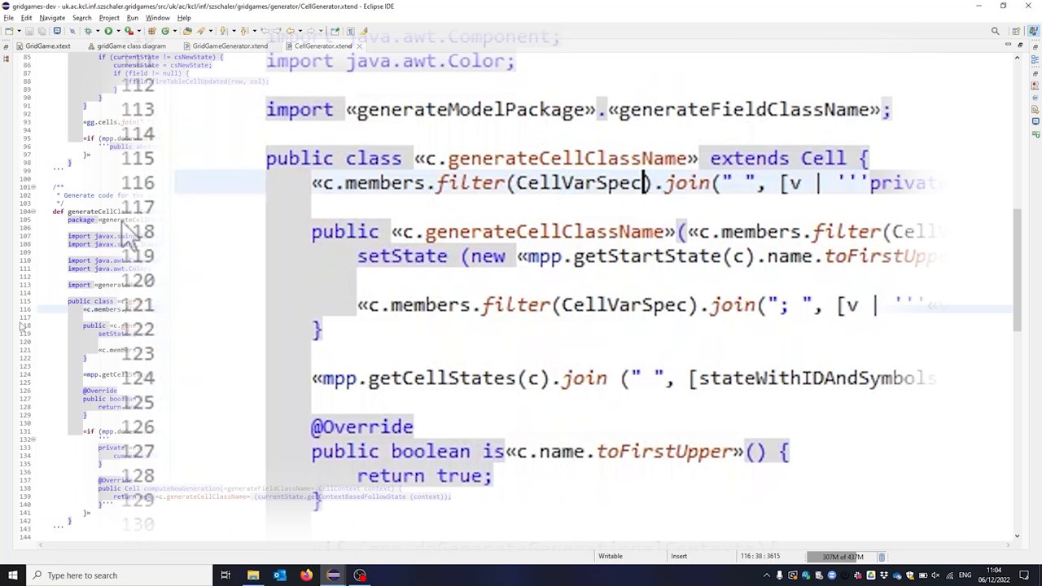
pyautogui.click(600, 183)
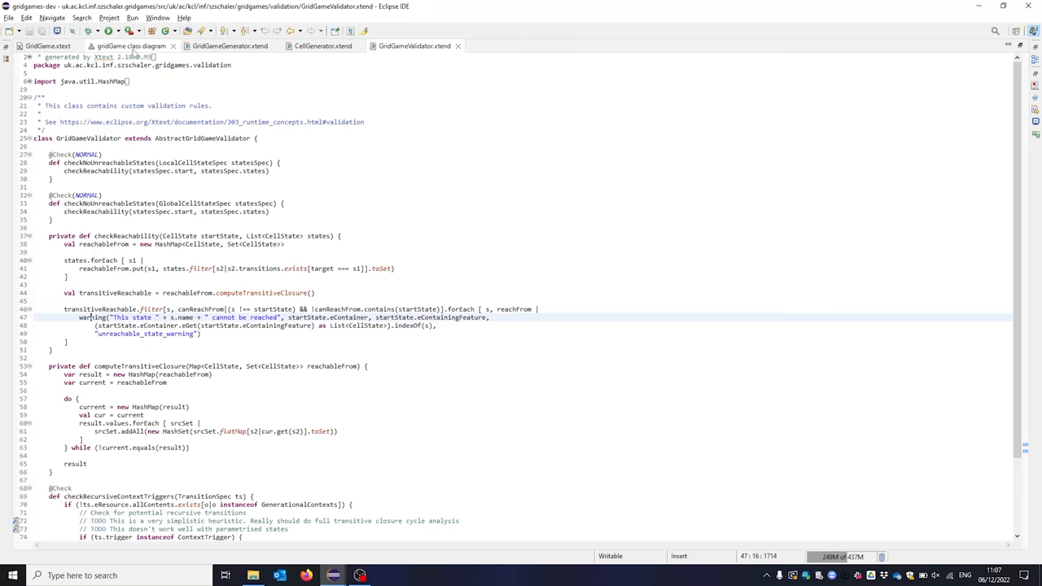
# Return to the gridGame class diagram before showing the question state's unreachable warning.
pyautogui.click(131, 46)
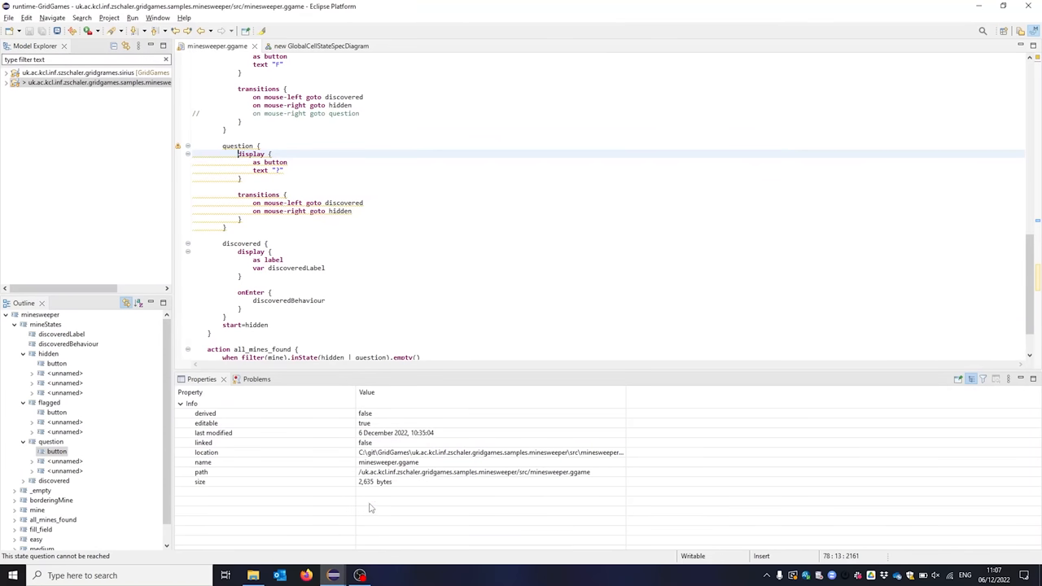
pyautogui.scroll(10, 406, 99)
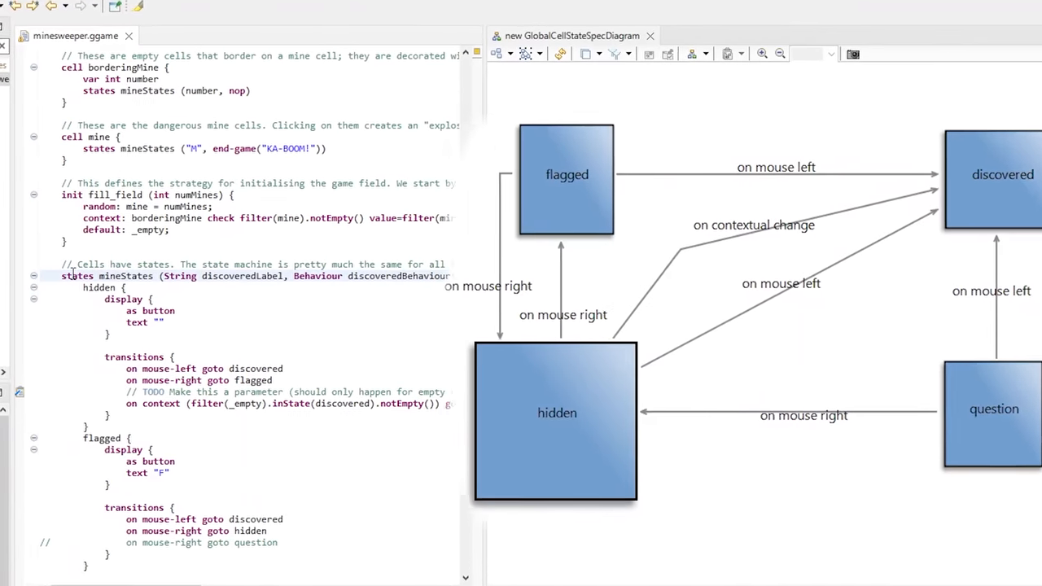
pyautogui.scroll(-6, 71, 277)
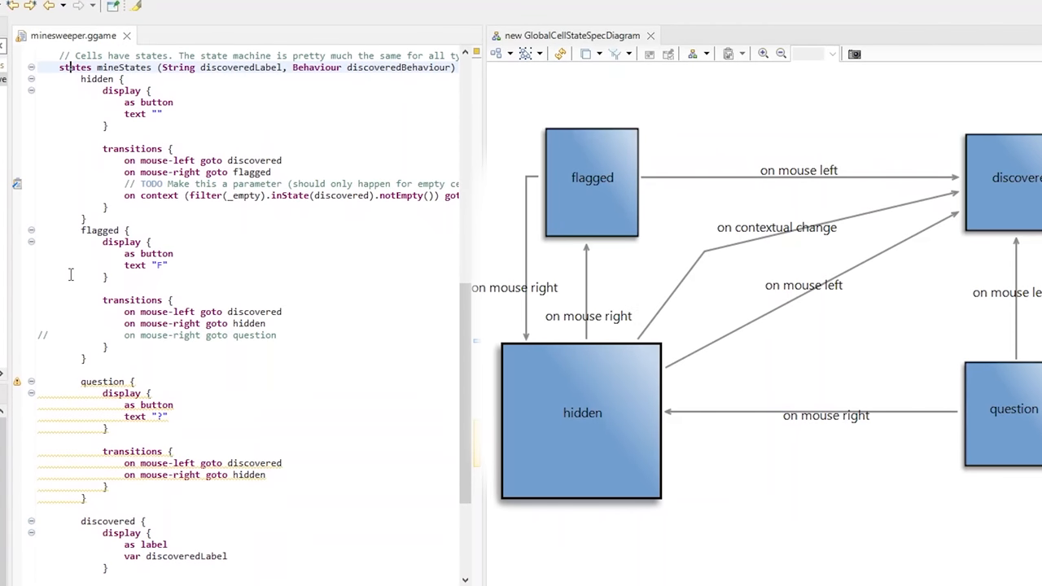
pyautogui.scroll(-2, 70, 275)
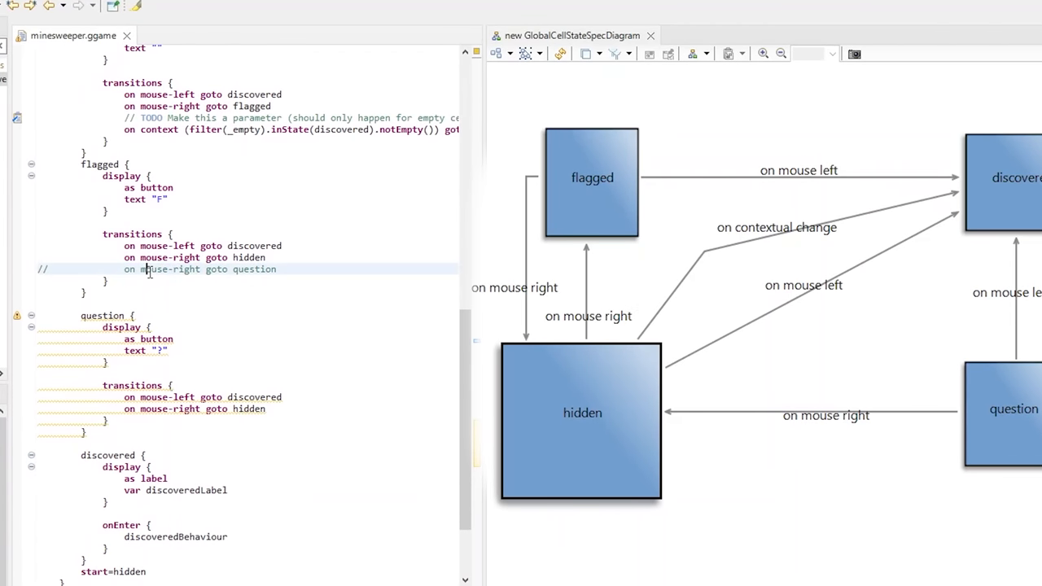